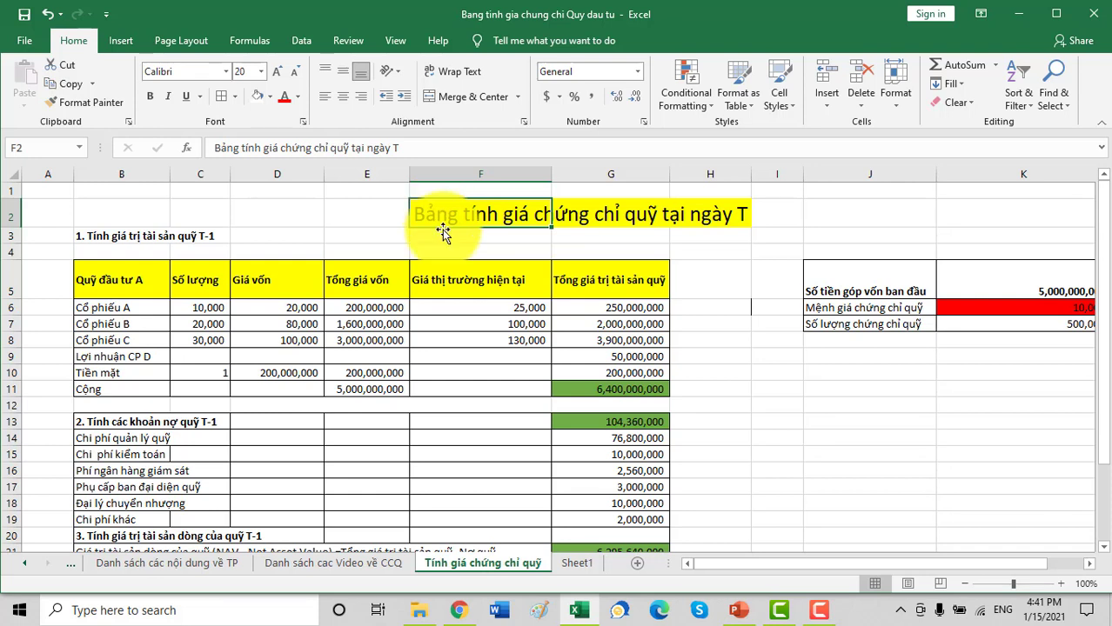
Examine the initial contributed capital, certificate par value and certificate quantity formula in J5:K7
{"action": "left_click_drag", "start_coordinate": [721, 571], "coordinate": [742, 568]}
{"action": "left_click_drag", "start_coordinate": [791, 274], "coordinate": [1000, 320]}
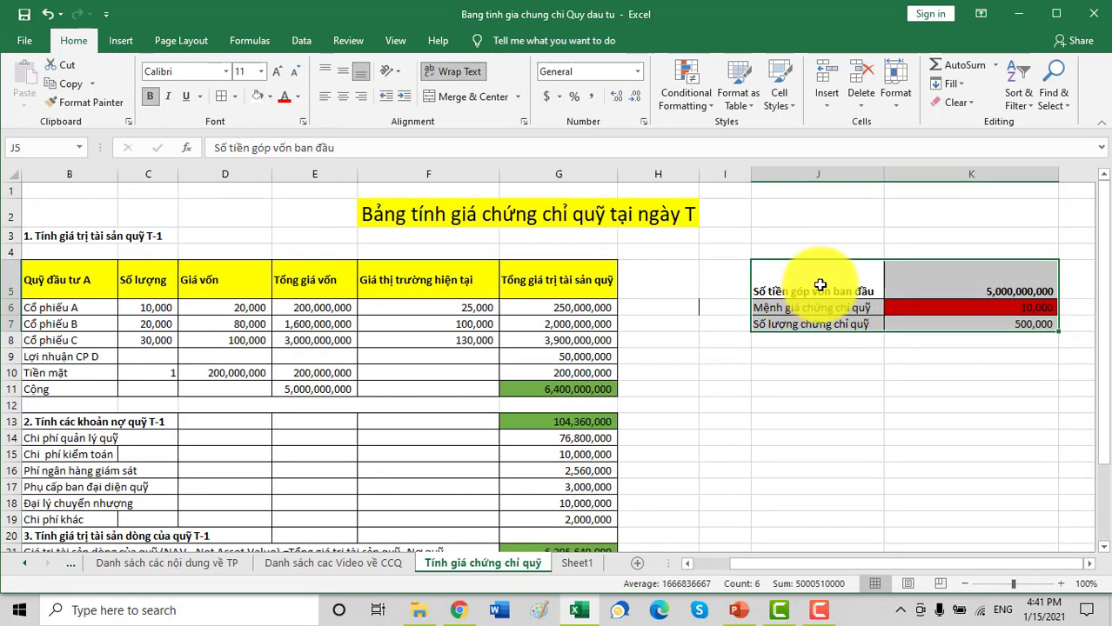
{"action": "left_click", "coordinate": [959, 290]}
{"action": "left_click", "coordinate": [838, 308]}
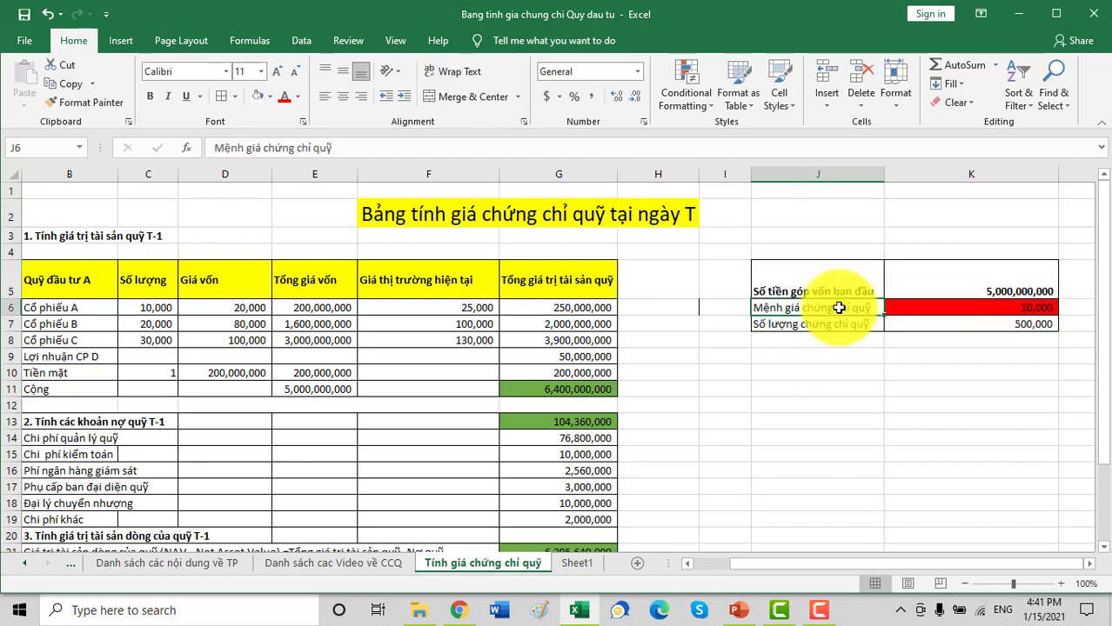
{"action": "left_click", "coordinate": [1005, 308]}
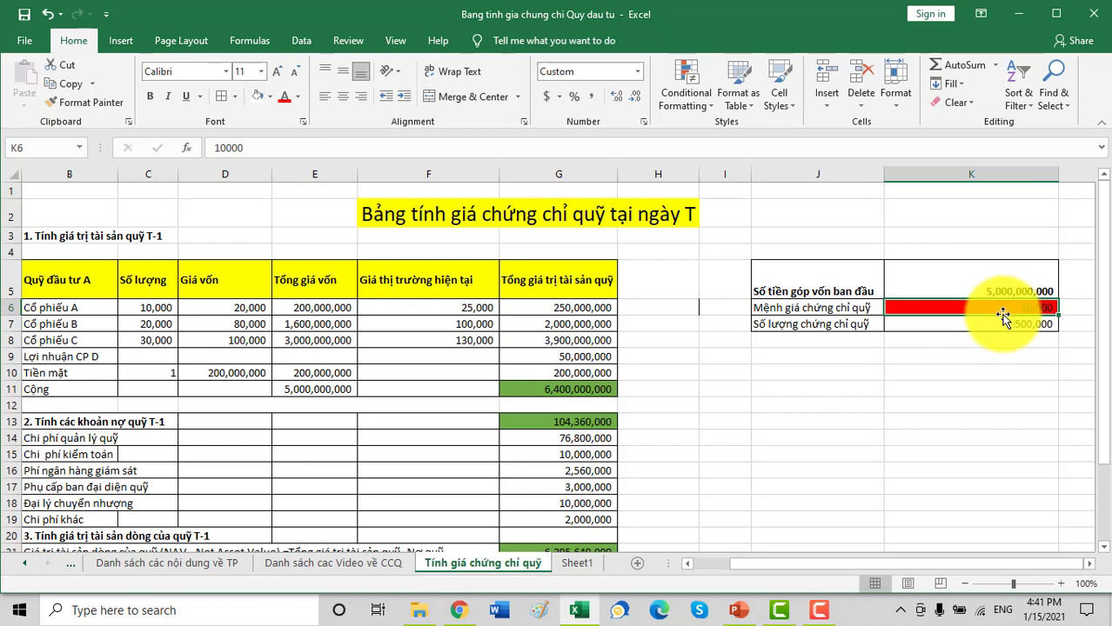
{"action": "left_click", "coordinate": [809, 325]}
{"action": "left_click", "coordinate": [957, 326]}
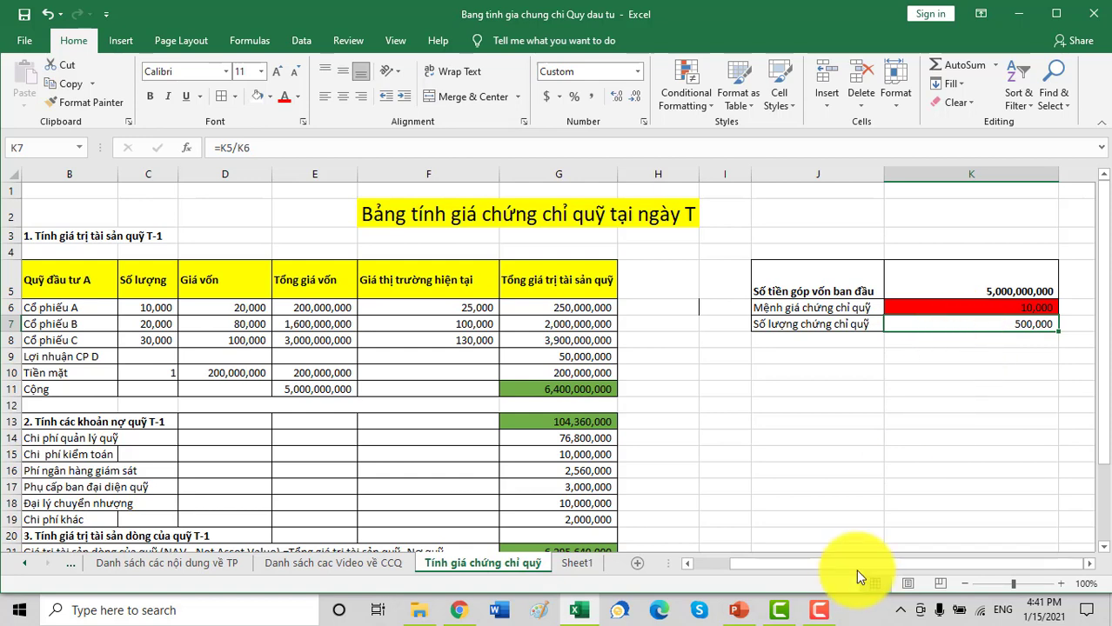
{"action": "mouse_move", "coordinate": [854, 565]}
{"action": "left_mouse_down"}
{"action": "mouse_move", "coordinate": [802, 572]}
{"action": "mouse_move", "coordinate": [852, 571]}
{"action": "left_mouse_up"}
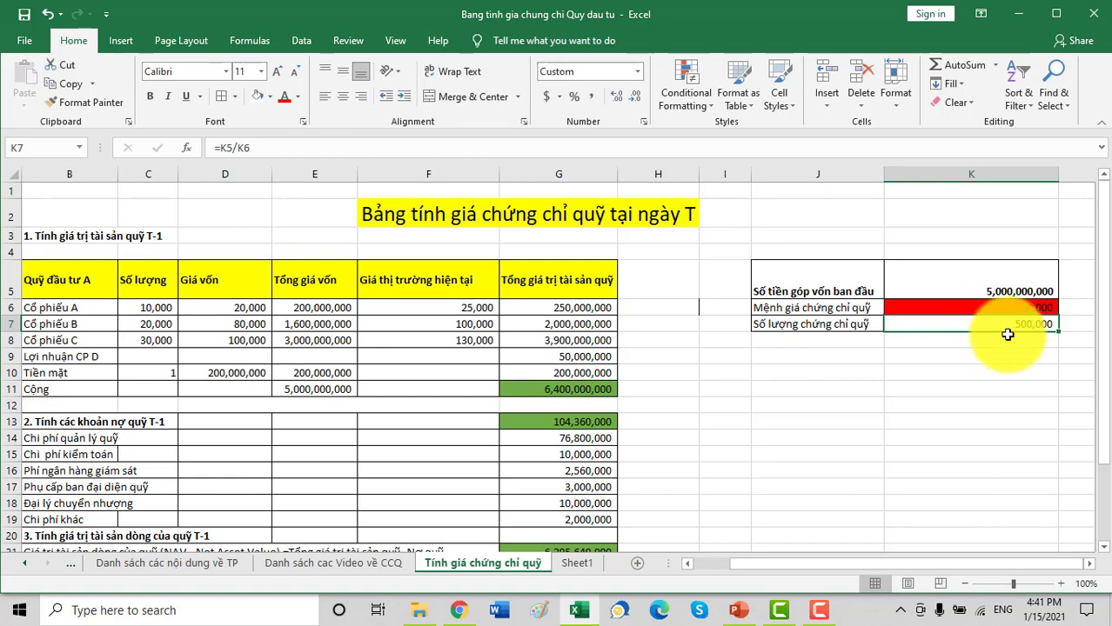
Review the headings of the four calculation sections, from fund asset value in B3 to fund certificate price in B23
{"action": "left_click_drag", "start_coordinate": [828, 564], "coordinate": [769, 564]}
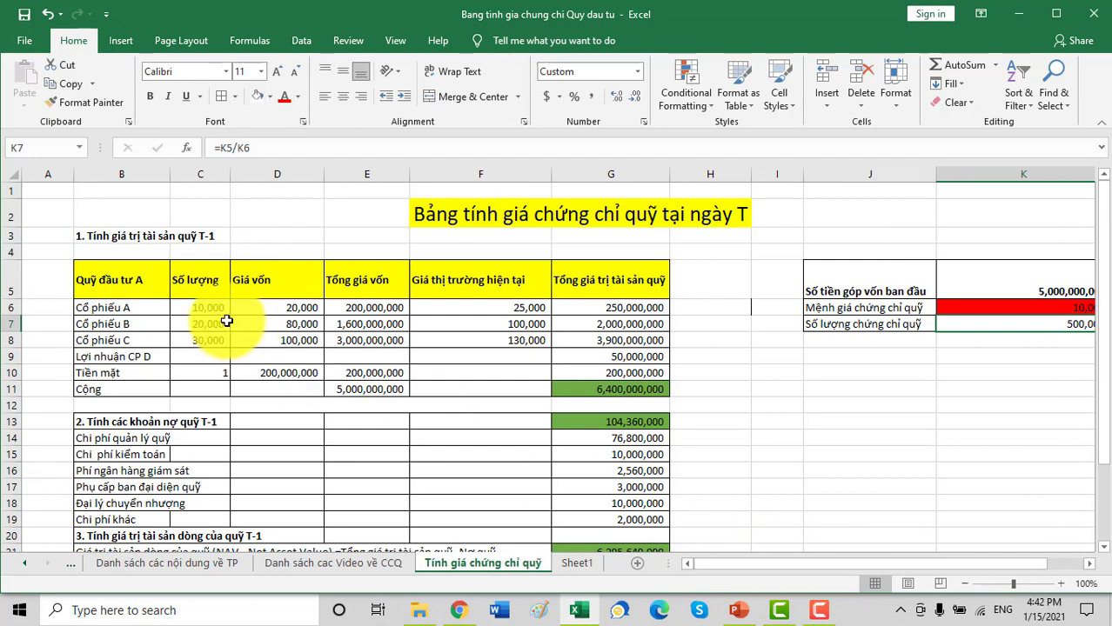
{"action": "scroll", "coordinate": [225, 320], "scroll_direction": "down", "scroll_amount": 1}
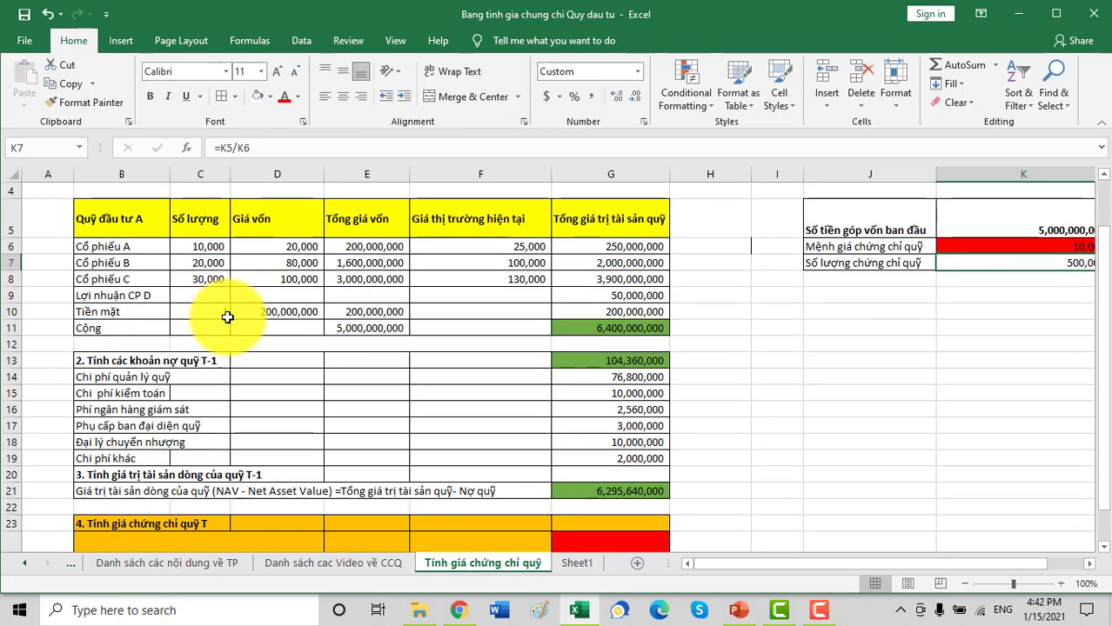
{"action": "scroll", "coordinate": [226, 320], "scroll_direction": "up", "scroll_amount": 1}
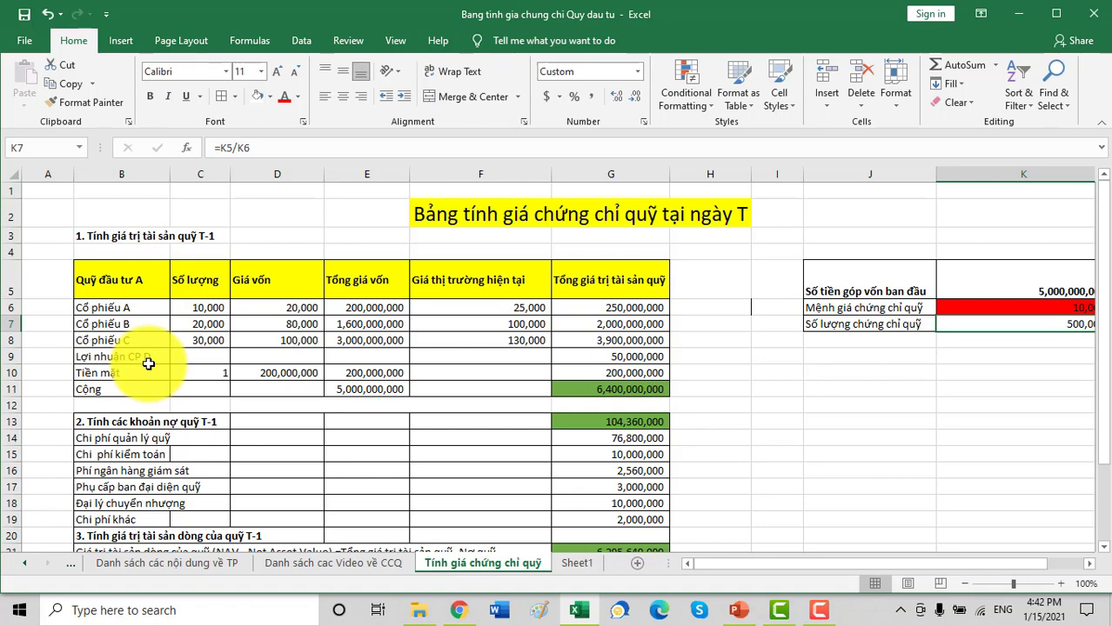
{"action": "scroll", "coordinate": [149, 364], "scroll_direction": "down", "scroll_amount": 2}
{"action": "scroll", "coordinate": [149, 363], "scroll_direction": "up", "scroll_amount": 2}
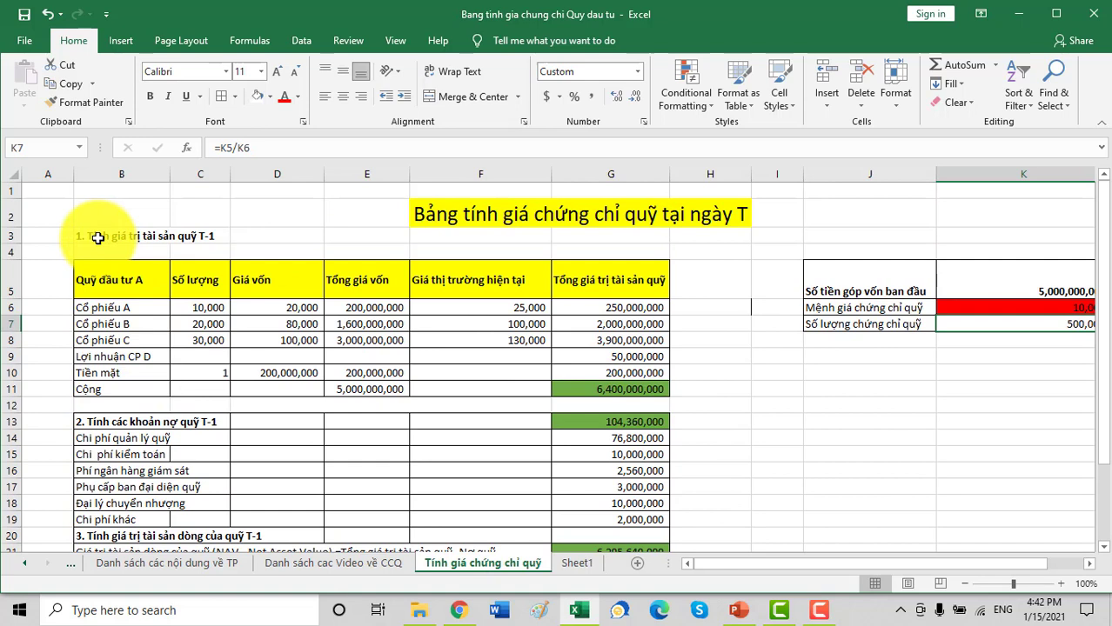
{"action": "left_click", "coordinate": [99, 237]}
{"action": "scroll", "coordinate": [112, 348], "scroll_direction": "down", "scroll_amount": 1}
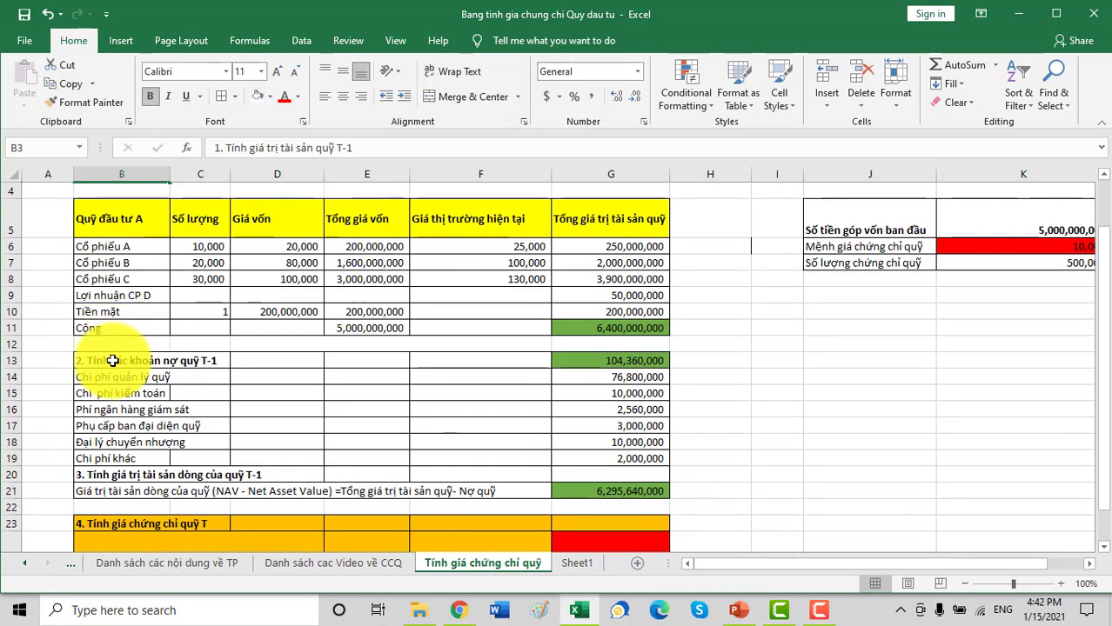
{"action": "left_click", "coordinate": [112, 361]}
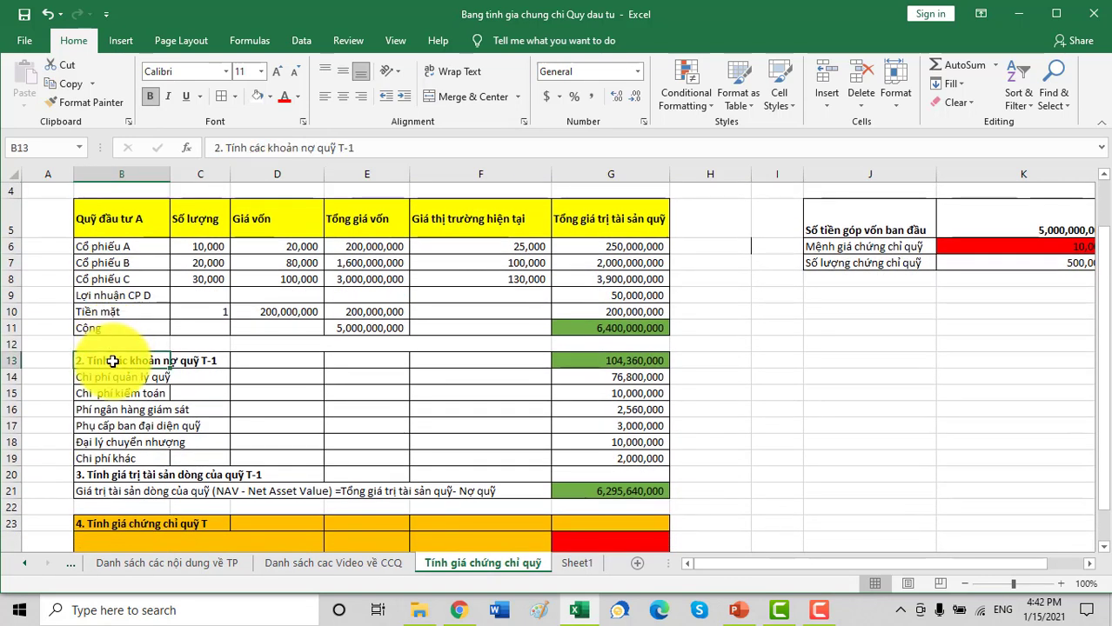
{"action": "scroll", "coordinate": [112, 360], "scroll_direction": "down", "scroll_amount": 1}
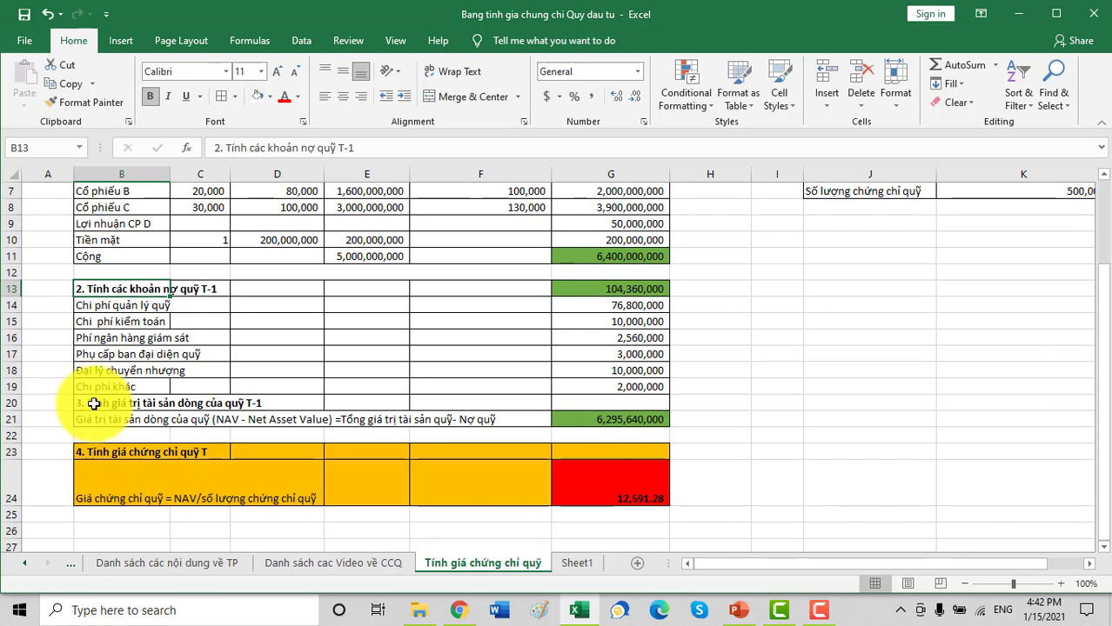
{"action": "left_click", "coordinate": [93, 404]}
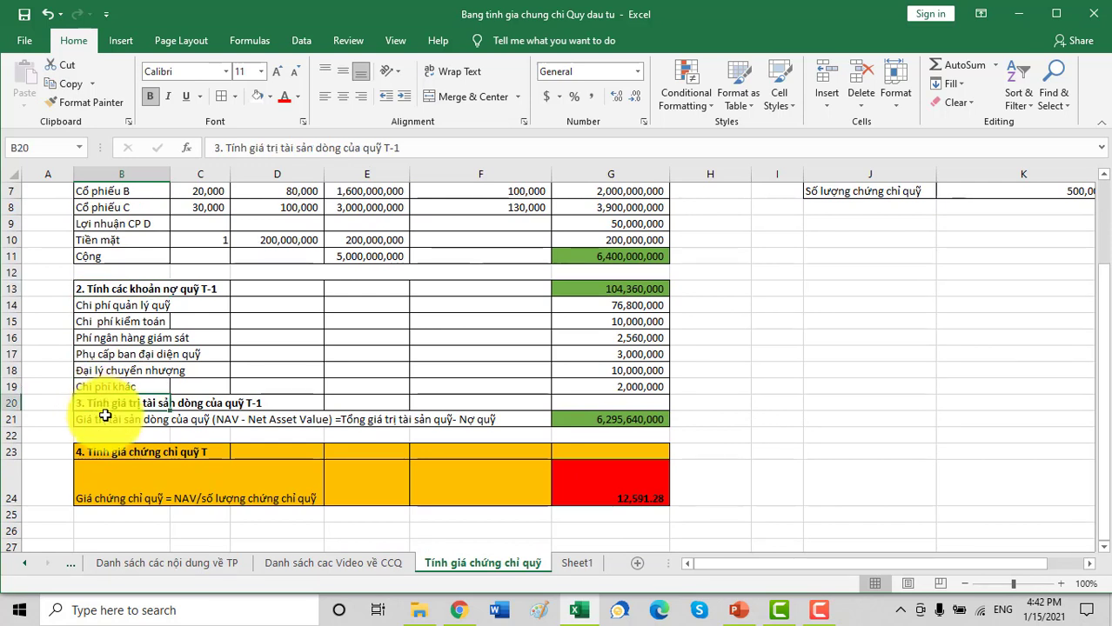
{"action": "left_click", "coordinate": [105, 453]}
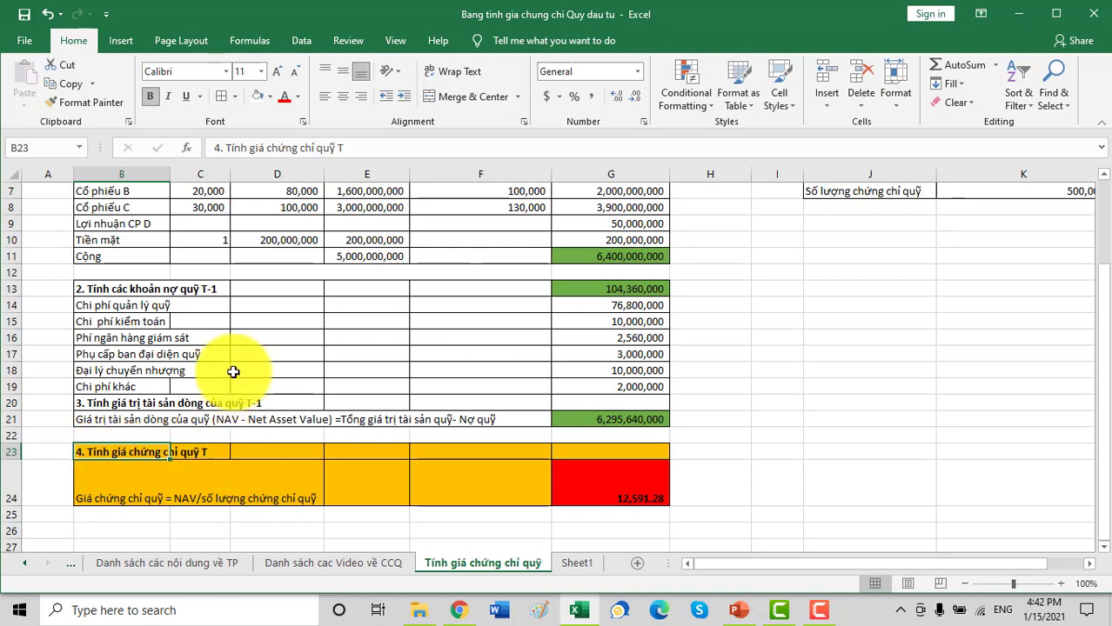
Examine the cash cost in D10, the total cost column E5:E11 and its sum formula in E11
{"action": "scroll", "coordinate": [234, 341], "scroll_direction": "up", "scroll_amount": 2}
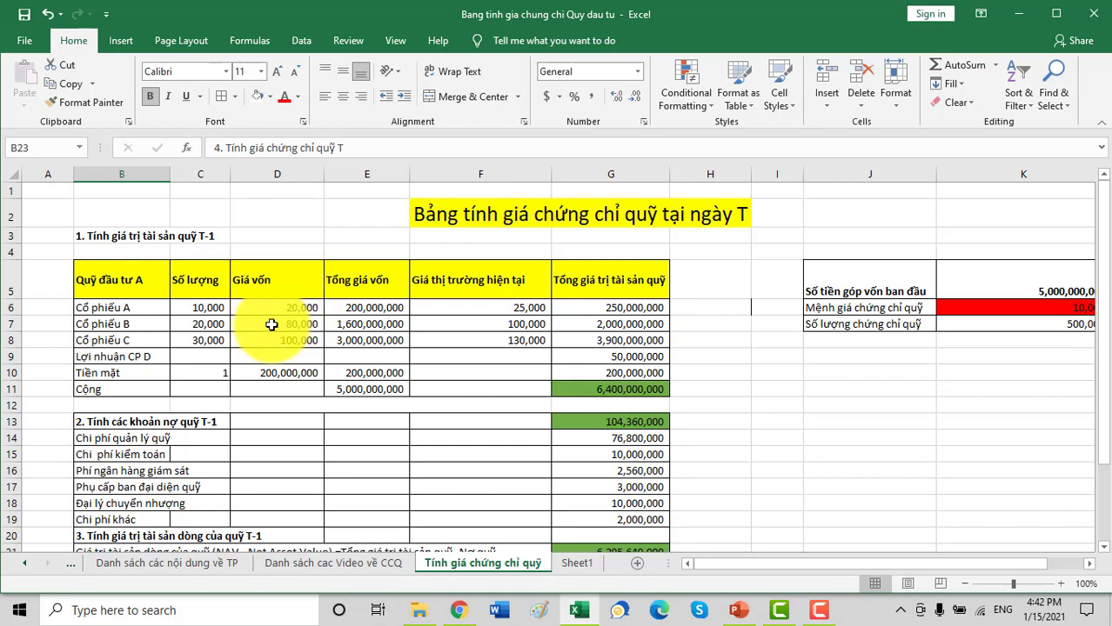
{"action": "left_click", "coordinate": [286, 373]}
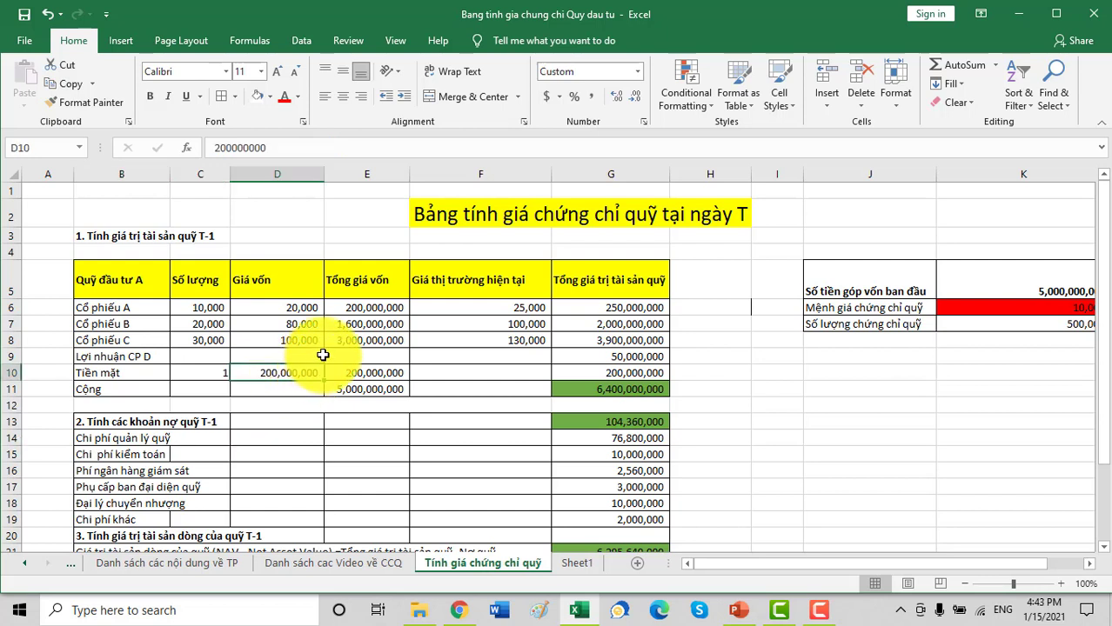
{"action": "left_click_drag", "start_coordinate": [372, 280], "coordinate": [374, 392]}
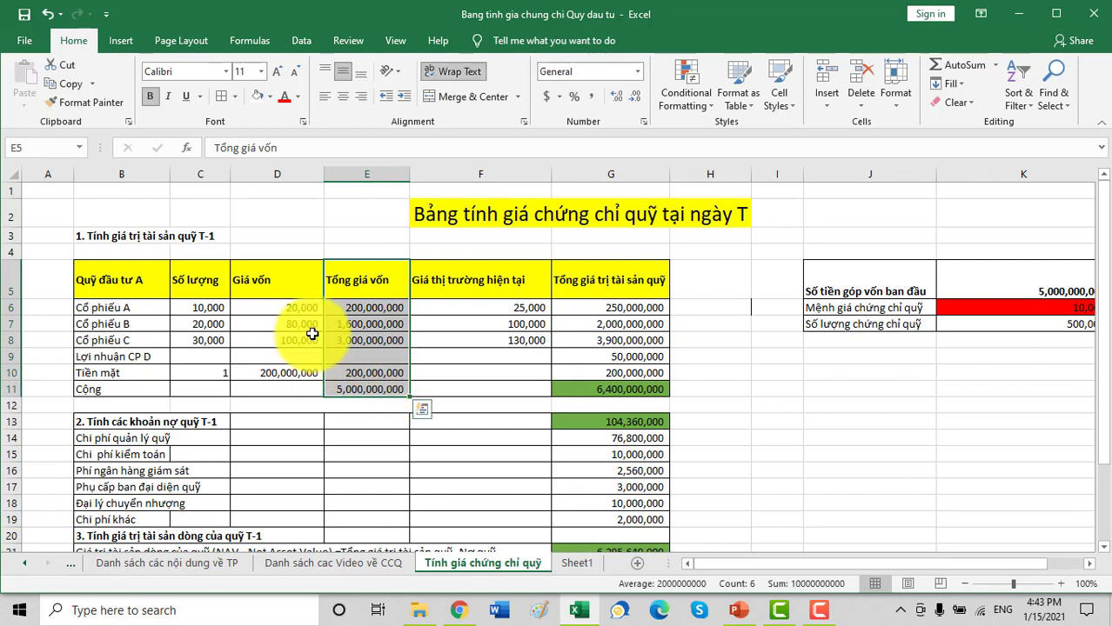
{"action": "left_click_drag", "start_coordinate": [373, 308], "coordinate": [372, 375]}
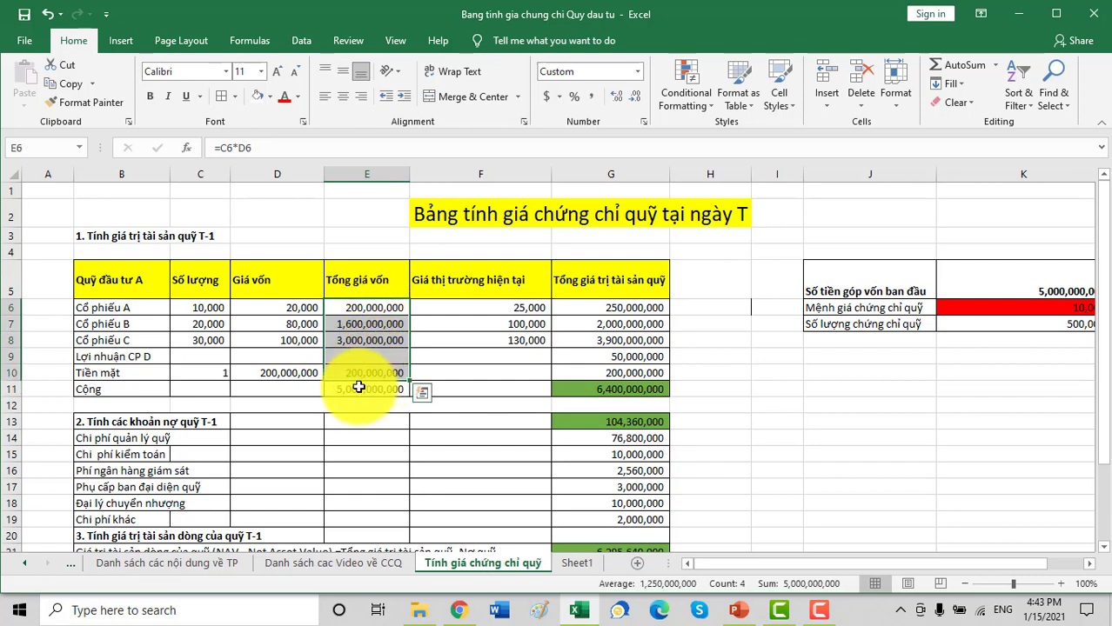
{"action": "left_click", "coordinate": [359, 388]}
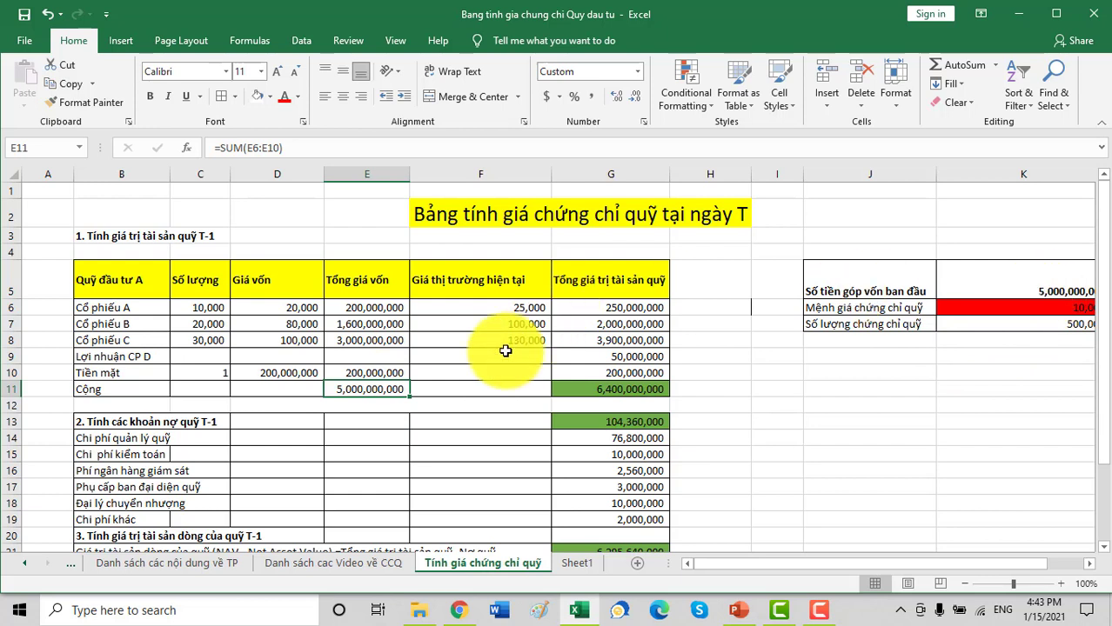
Inspect the current market prices in F6:F8, the Lợi nhuận CP D row and the total asset value formulas in G6:G11
{"action": "left_click_drag", "start_coordinate": [508, 308], "coordinate": [506, 337]}
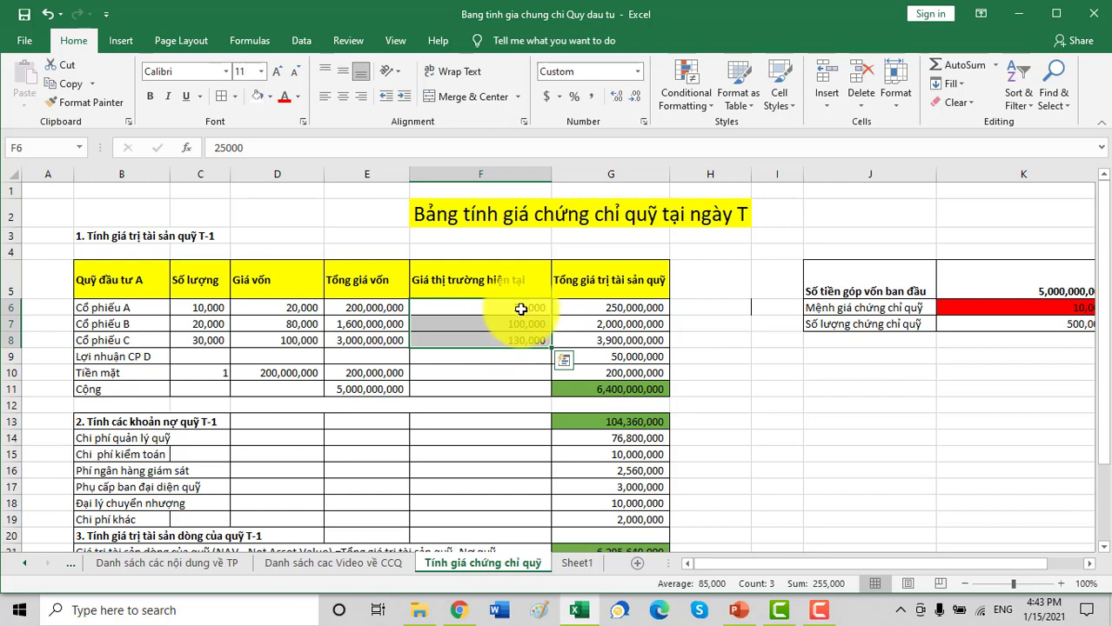
{"action": "left_click", "coordinate": [517, 308]}
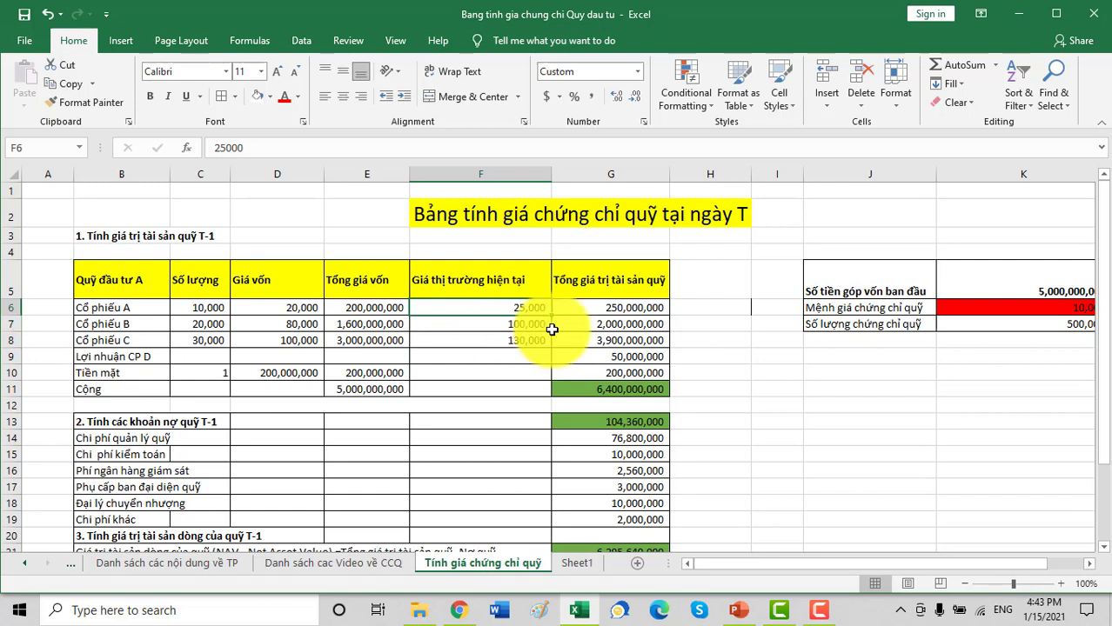
{"action": "left_click", "coordinate": [498, 340]}
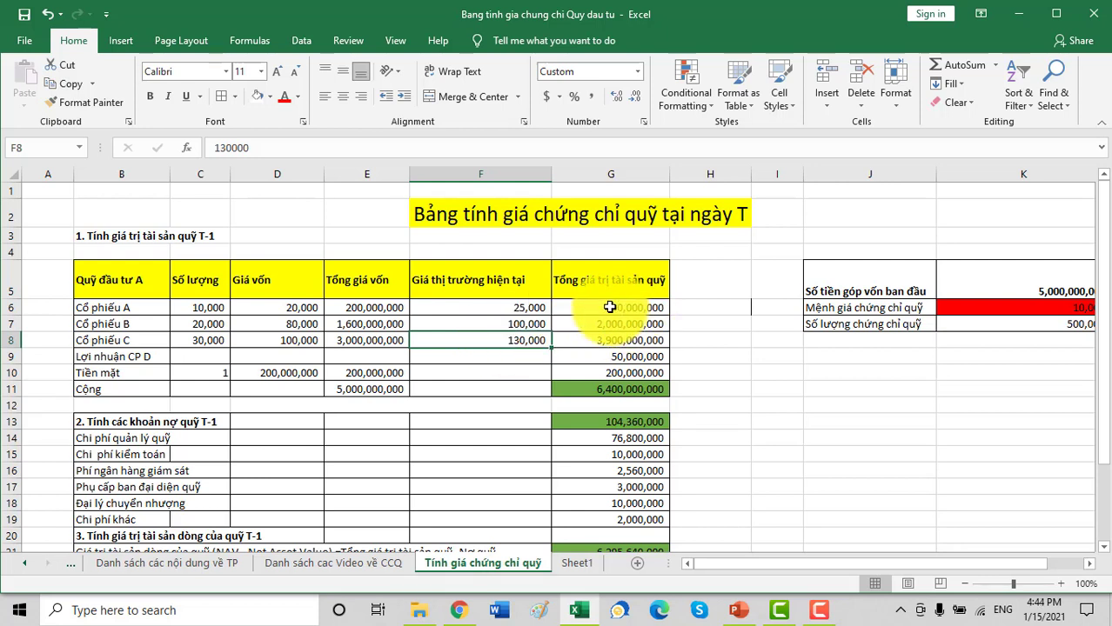
{"action": "left_click", "coordinate": [92, 357]}
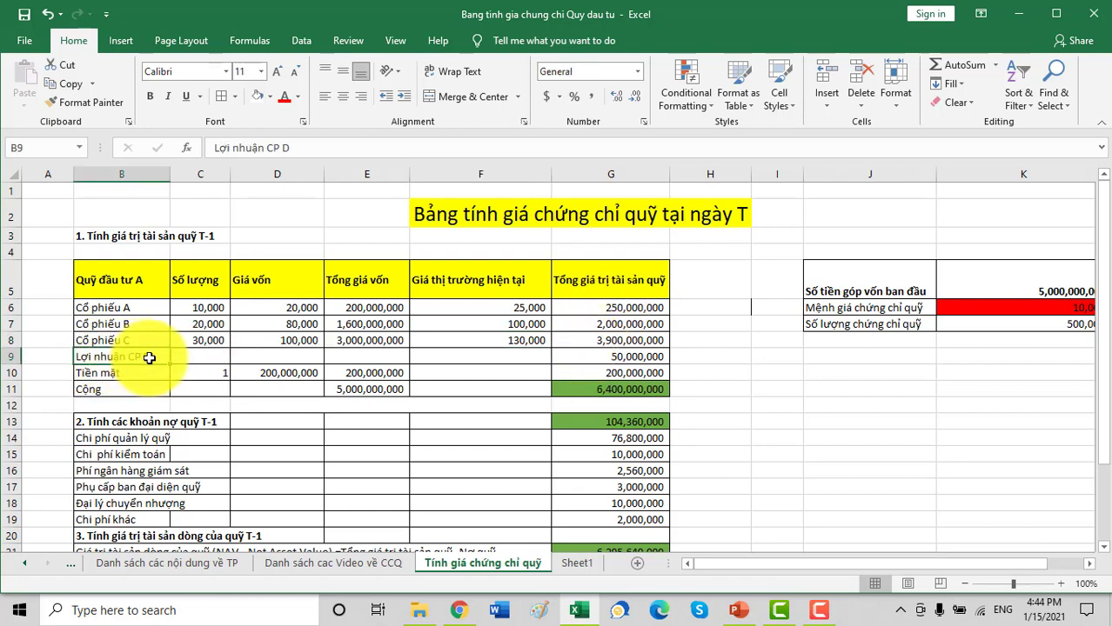
{"action": "left_click", "coordinate": [594, 359]}
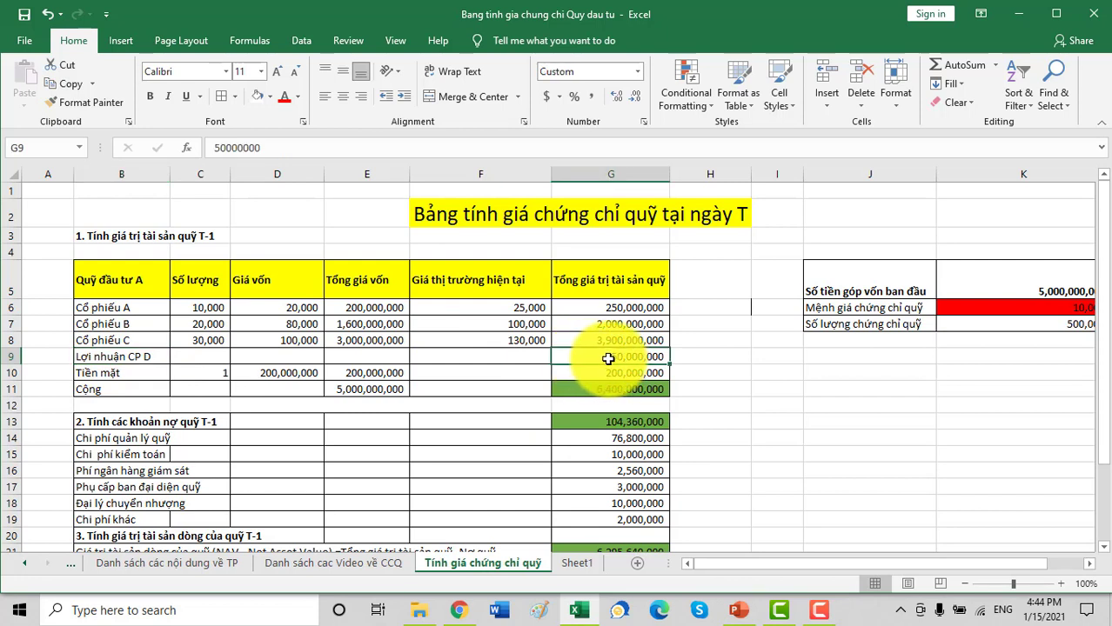
{"action": "left_click_drag", "start_coordinate": [611, 308], "coordinate": [616, 372]}
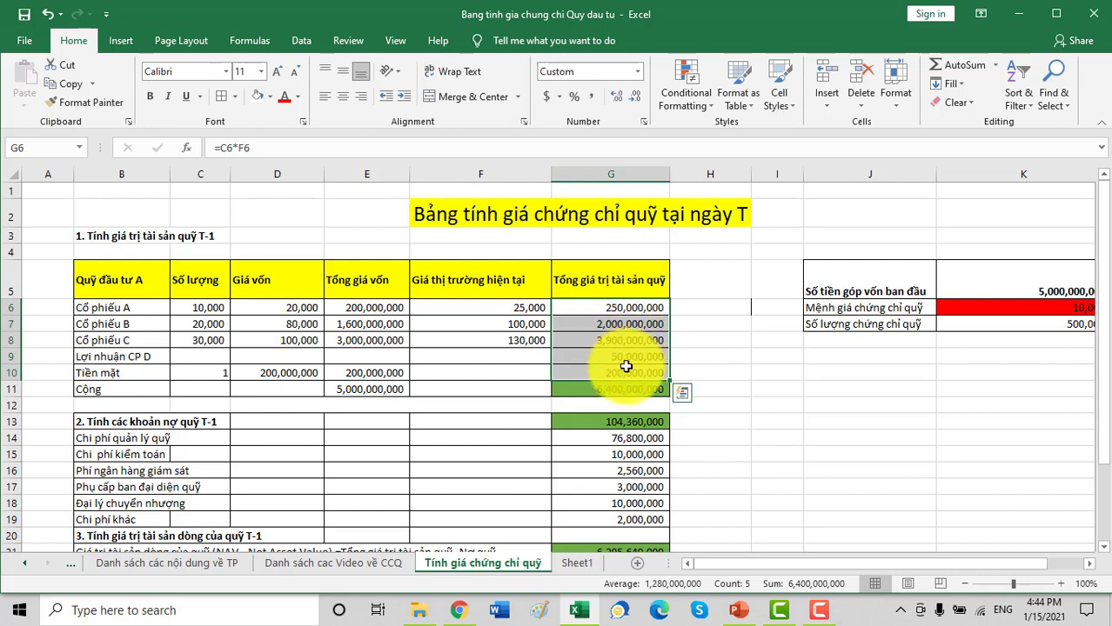
{"action": "left_click", "coordinate": [602, 393]}
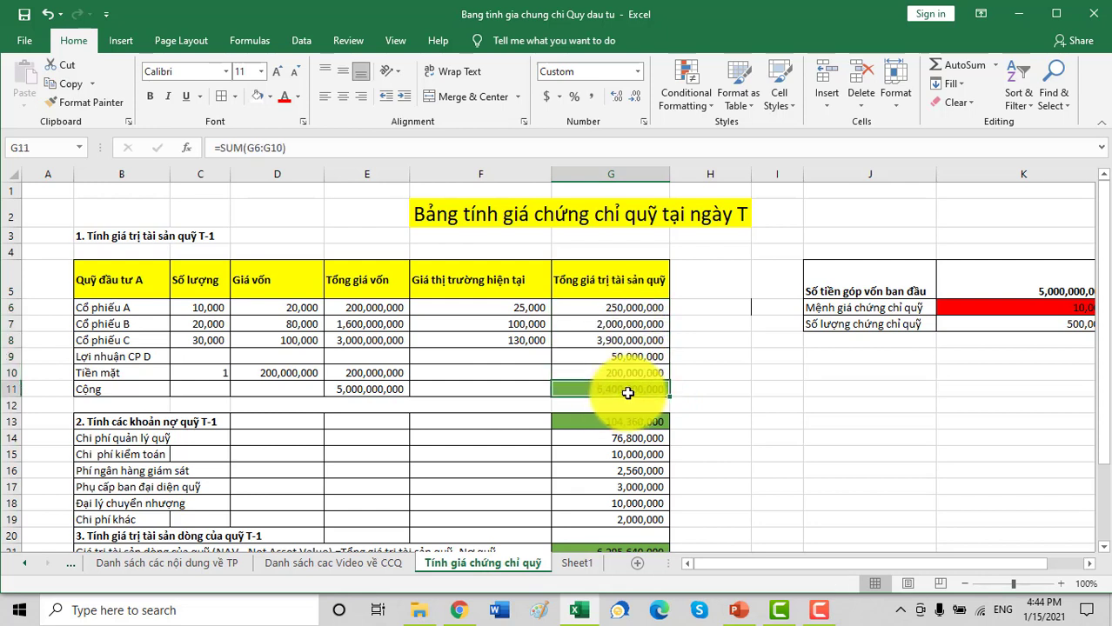
{"action": "left_click_drag", "start_coordinate": [604, 306], "coordinate": [592, 366]}
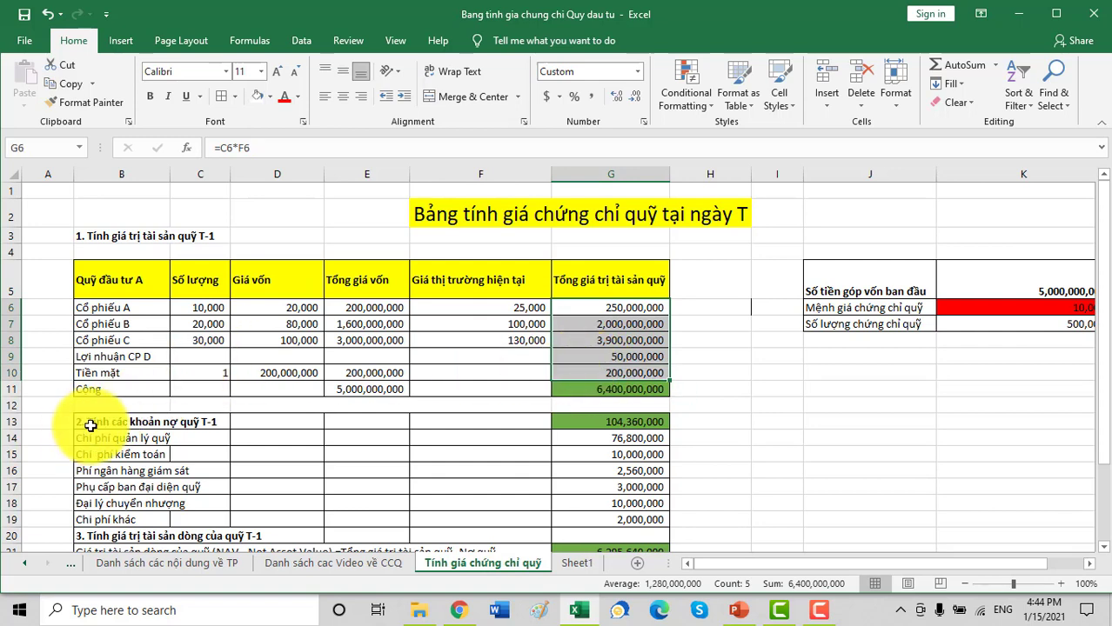
Examine the fund's liability items in rows 13 to 19 and the net asset value formula in G21
{"action": "left_click", "coordinate": [91, 425]}
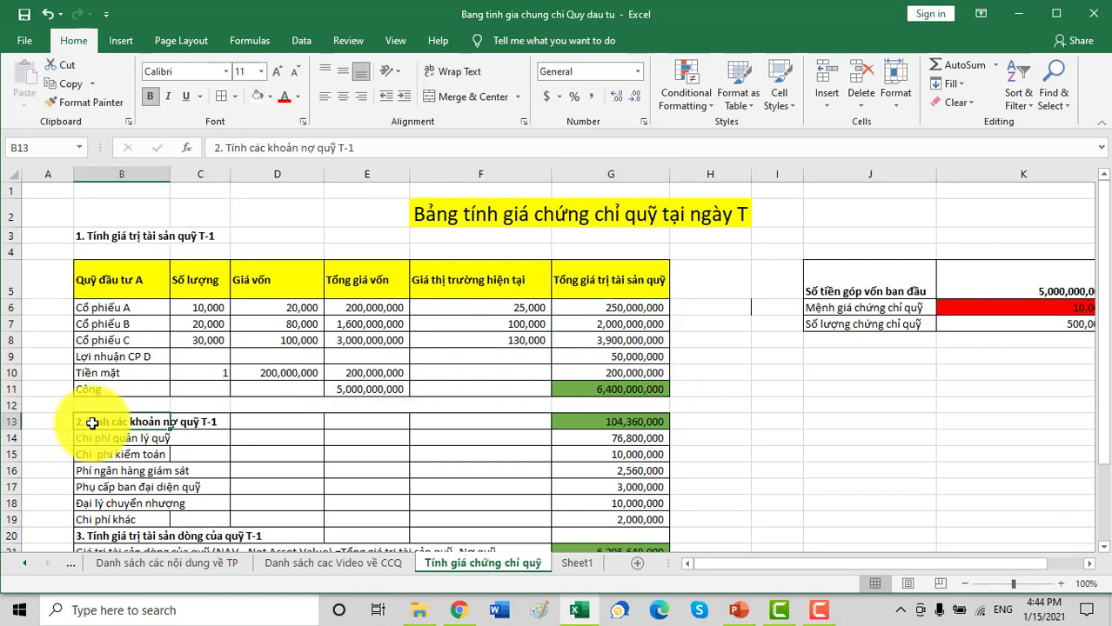
{"action": "scroll", "coordinate": [104, 409], "scroll_direction": "down", "scroll_amount": 1}
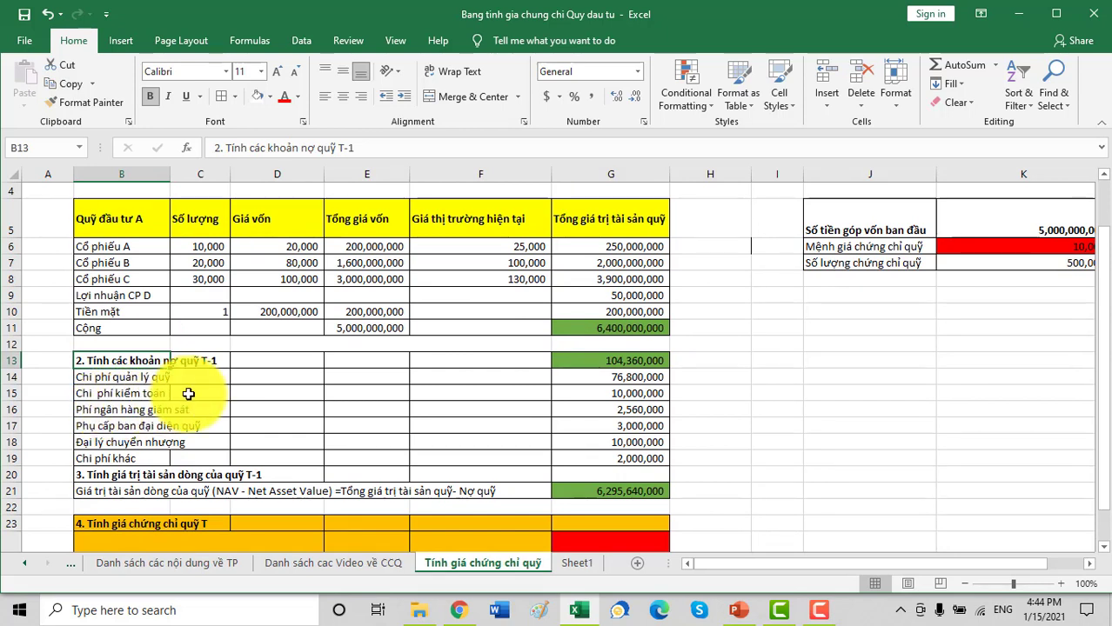
{"action": "left_click", "coordinate": [99, 380]}
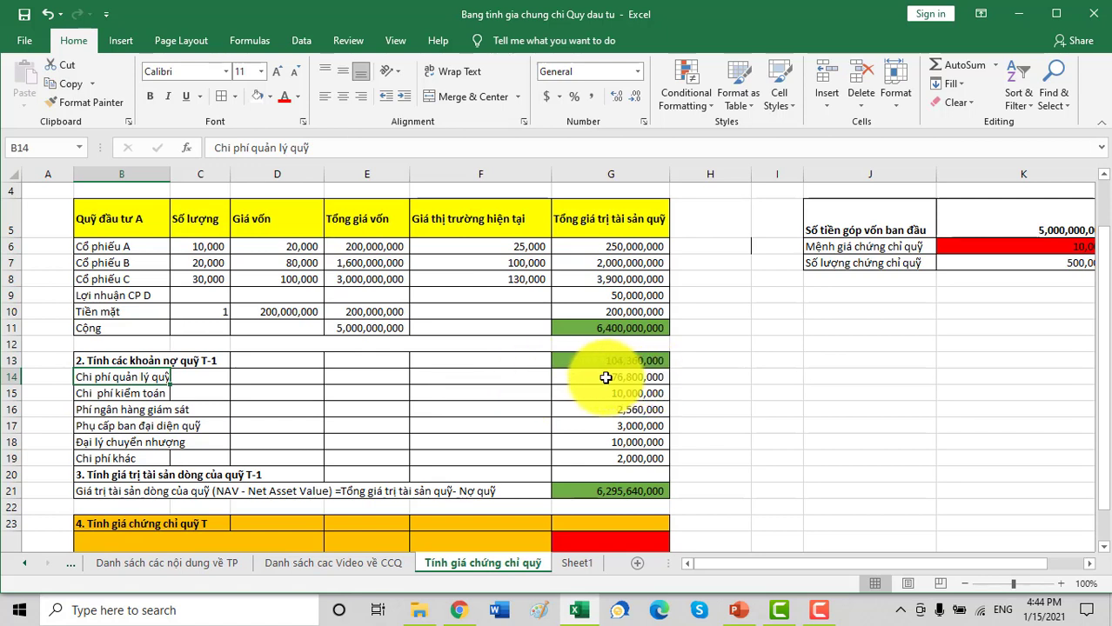
{"action": "left_click", "coordinate": [125, 394]}
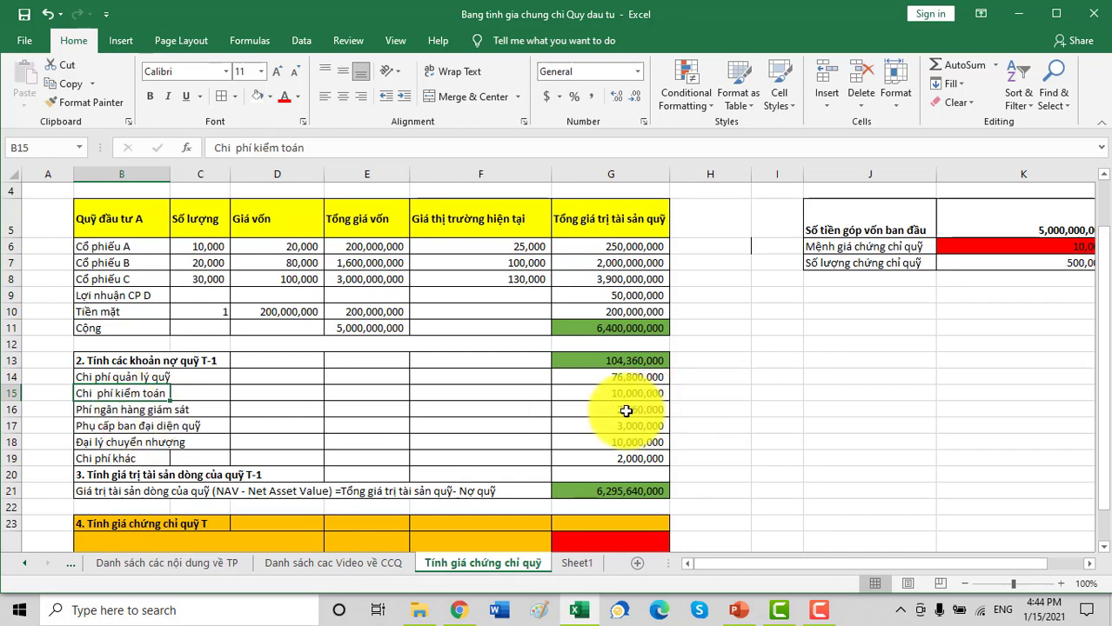
{"action": "left_click", "coordinate": [101, 429]}
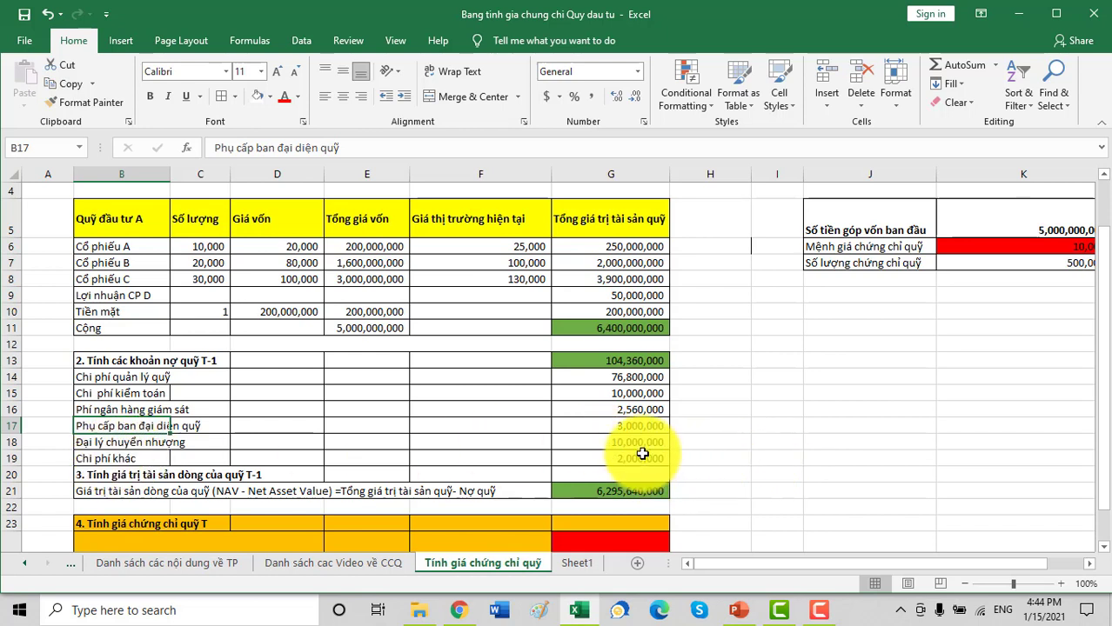
{"action": "left_click_drag", "start_coordinate": [618, 374], "coordinate": [607, 456]}
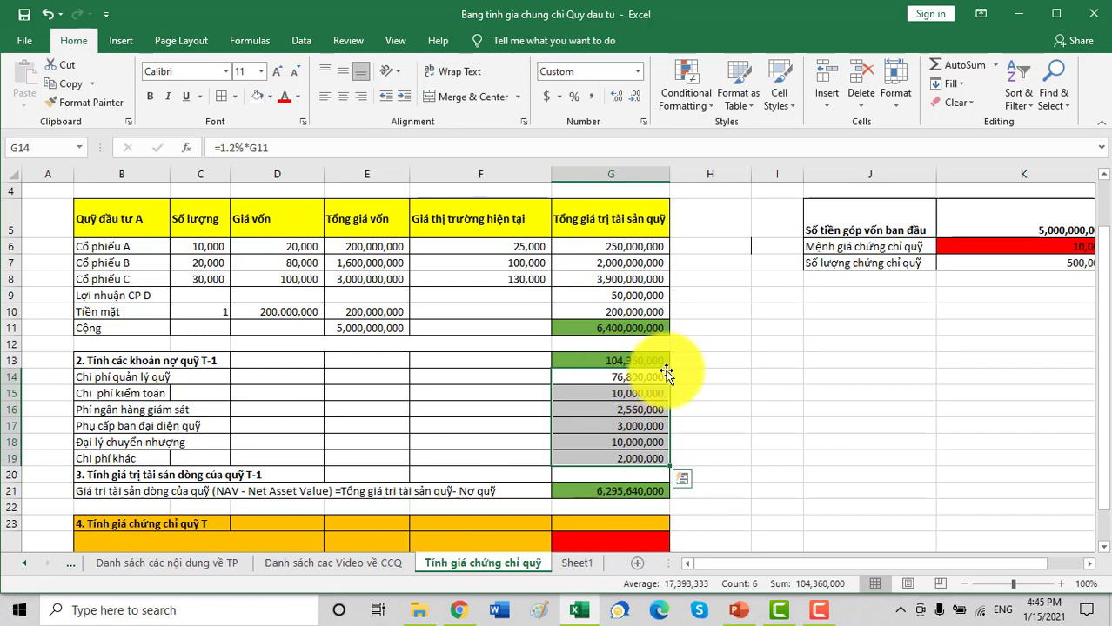
{"action": "left_click", "coordinate": [601, 493]}
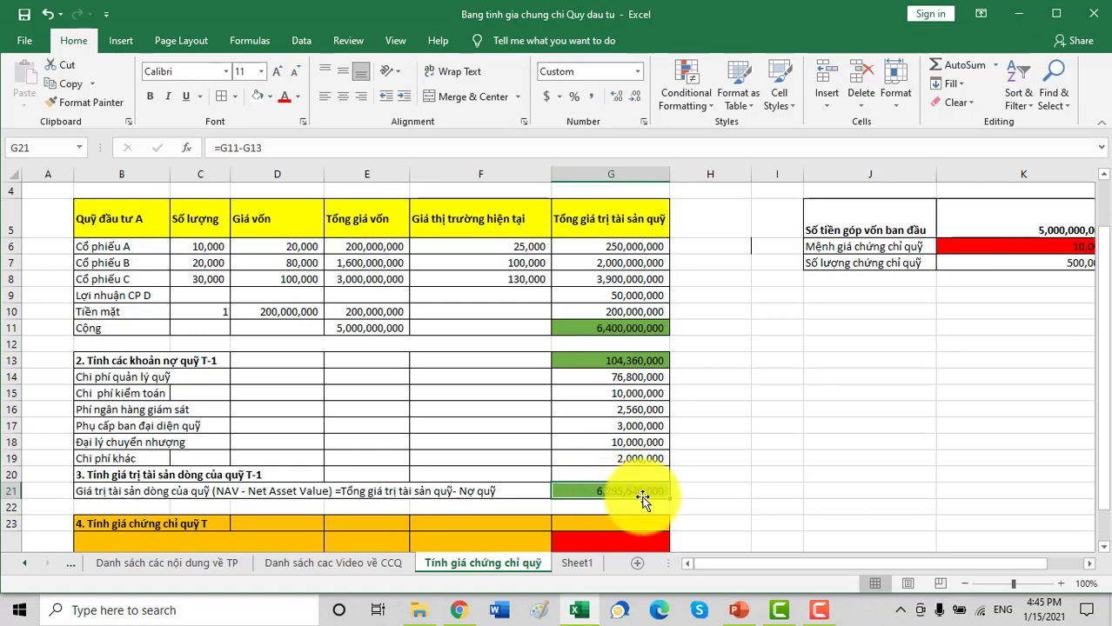
{"action": "scroll", "coordinate": [647, 499], "scroll_direction": "down", "scroll_amount": 1}
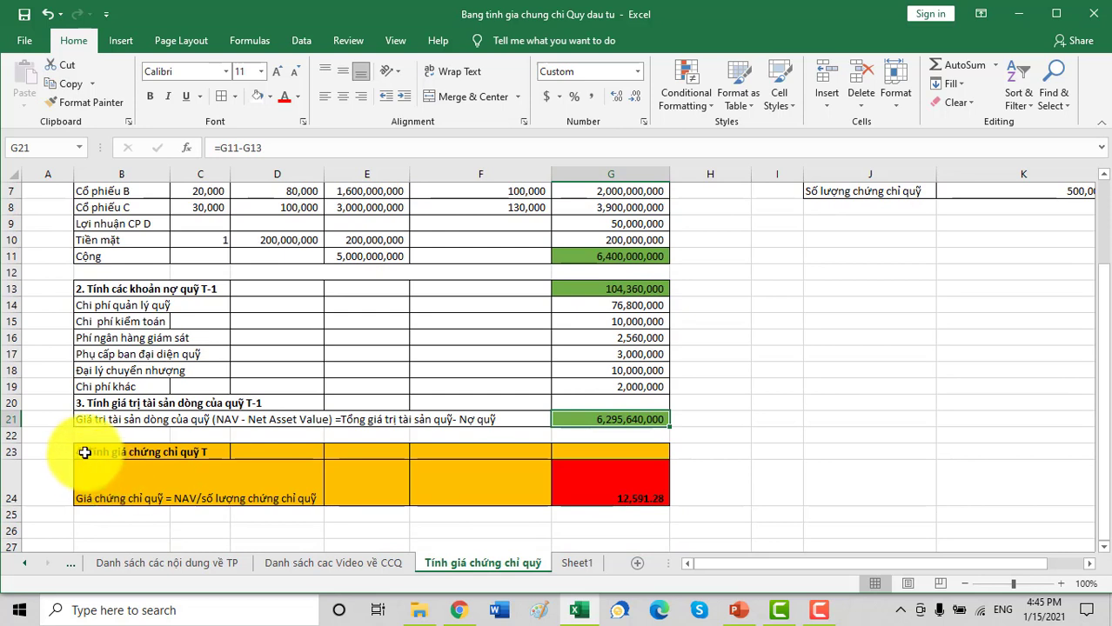
Trace the certificate price formula in G24 from its description in B24 through net asset value G21 and certificate quantity K7
{"action": "left_click", "coordinate": [103, 484]}
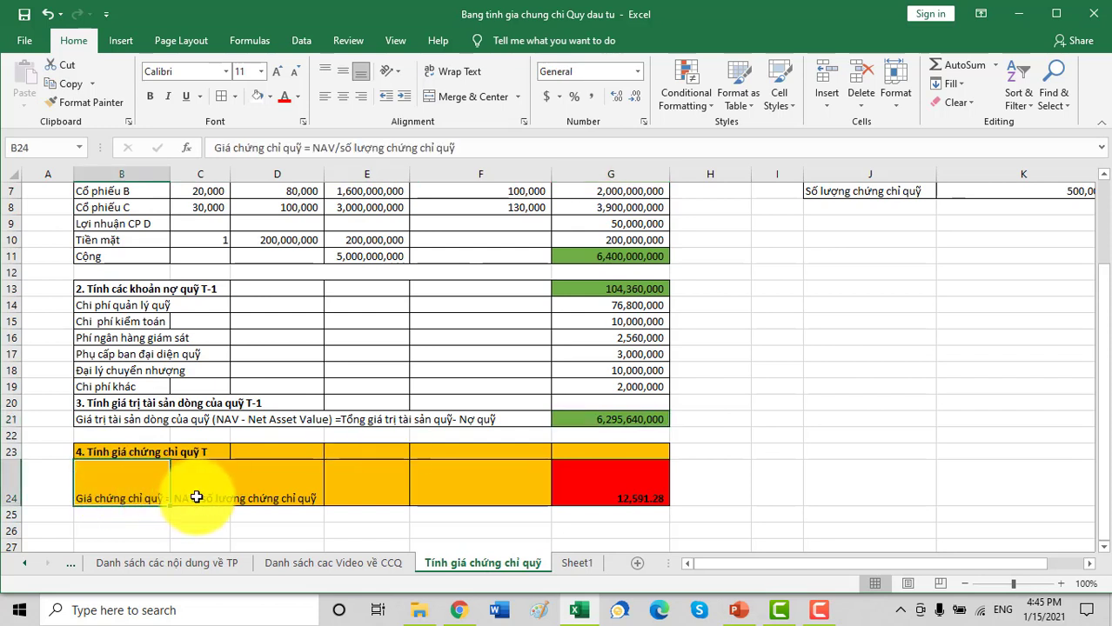
{"action": "left_click", "coordinate": [623, 420]}
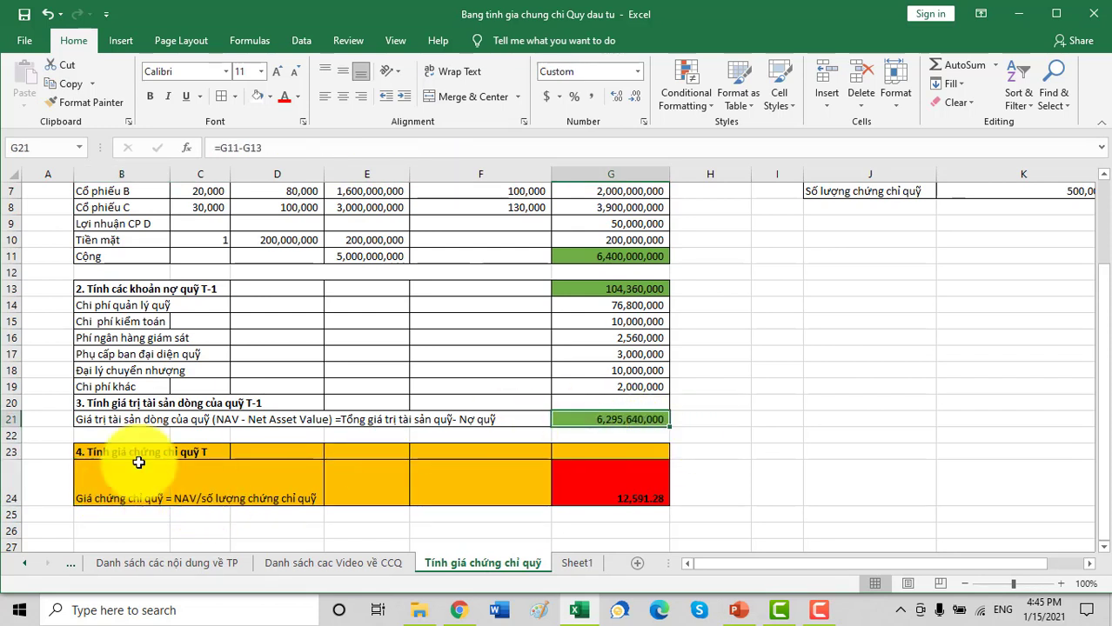
{"action": "scroll", "coordinate": [868, 373], "scroll_direction": "up", "scroll_amount": 2}
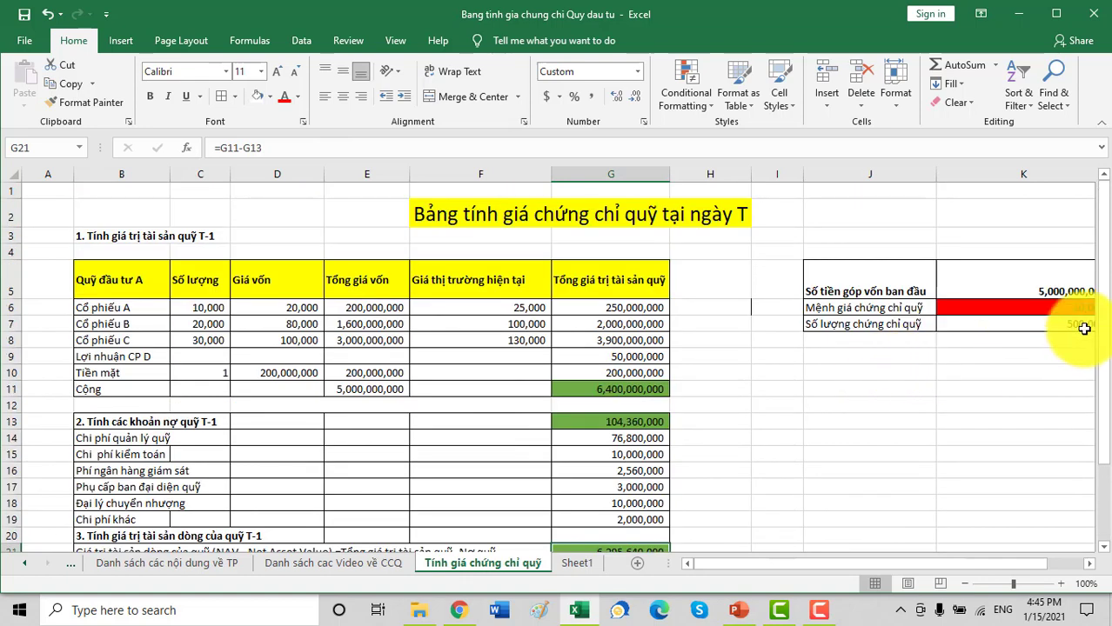
{"action": "left_click", "coordinate": [1070, 324]}
{"action": "scroll", "coordinate": [710, 365], "scroll_direction": "down", "scroll_amount": 2}
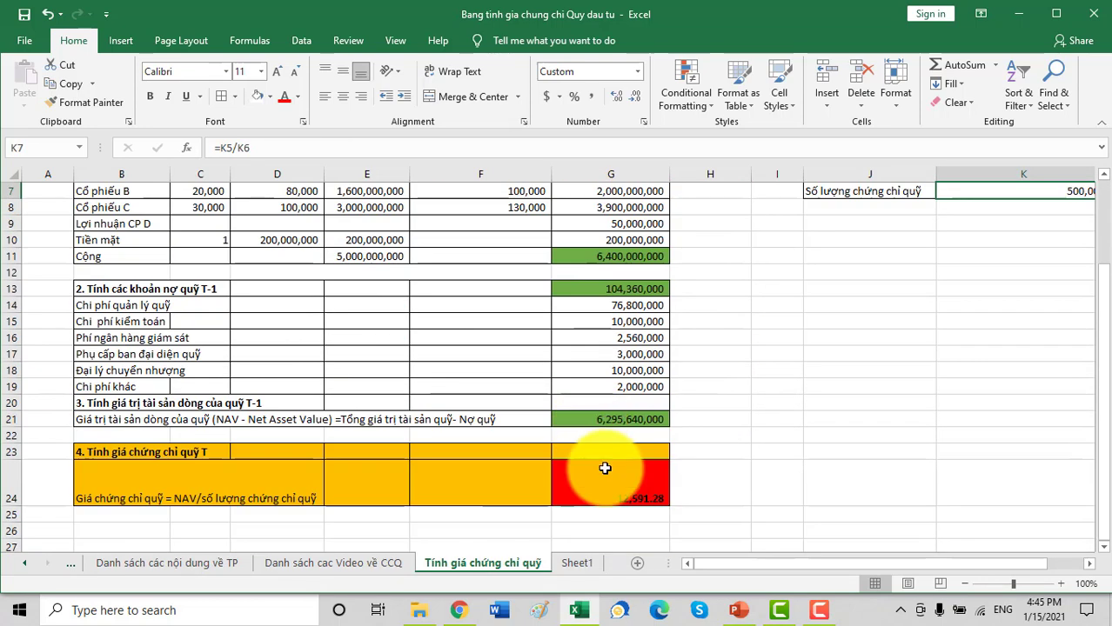
{"action": "left_click", "coordinate": [606, 469]}
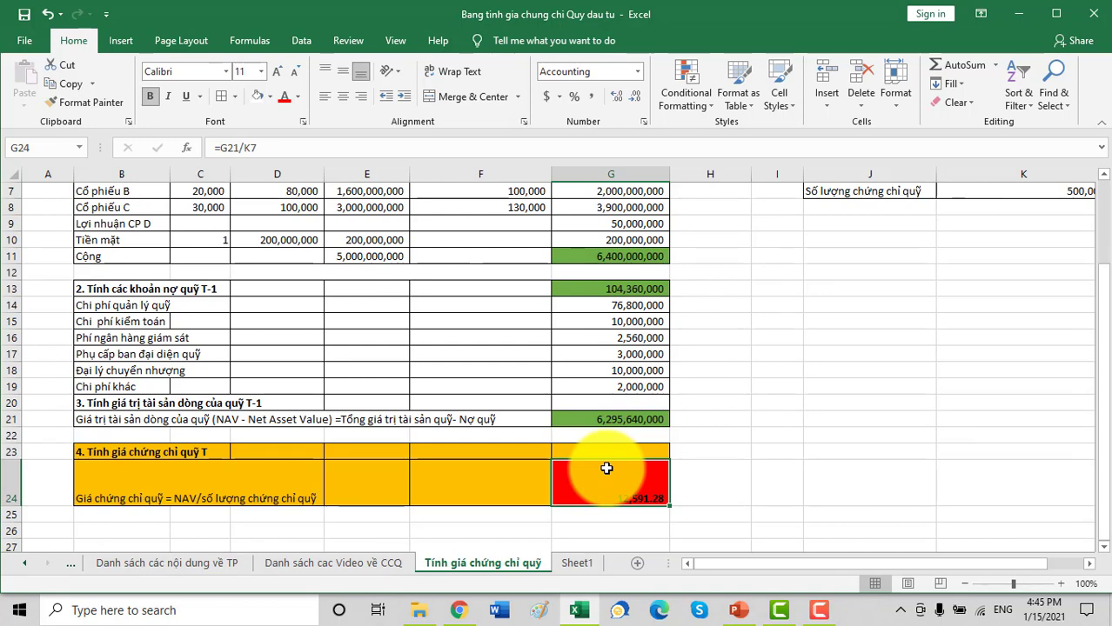
Compare the certificate's initial par value in K6 with the calculated fund certificate price in G24
{"action": "scroll", "coordinate": [701, 413], "scroll_direction": "up", "scroll_amount": 2}
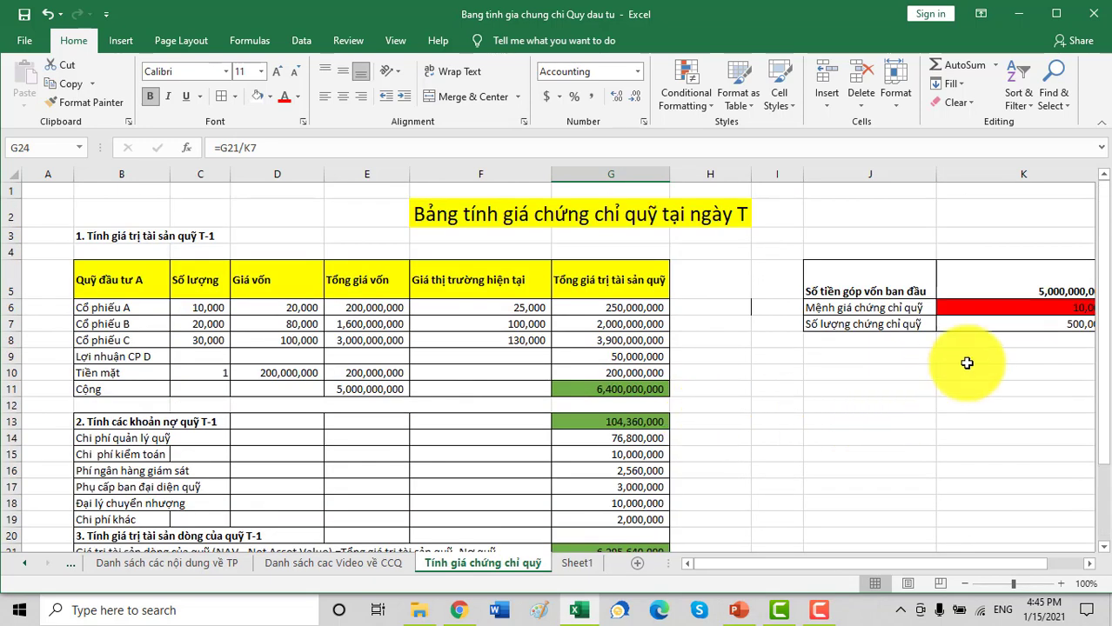
{"action": "left_click", "coordinate": [996, 308]}
{"action": "scroll", "coordinate": [712, 405], "scroll_direction": "down", "scroll_amount": 3}
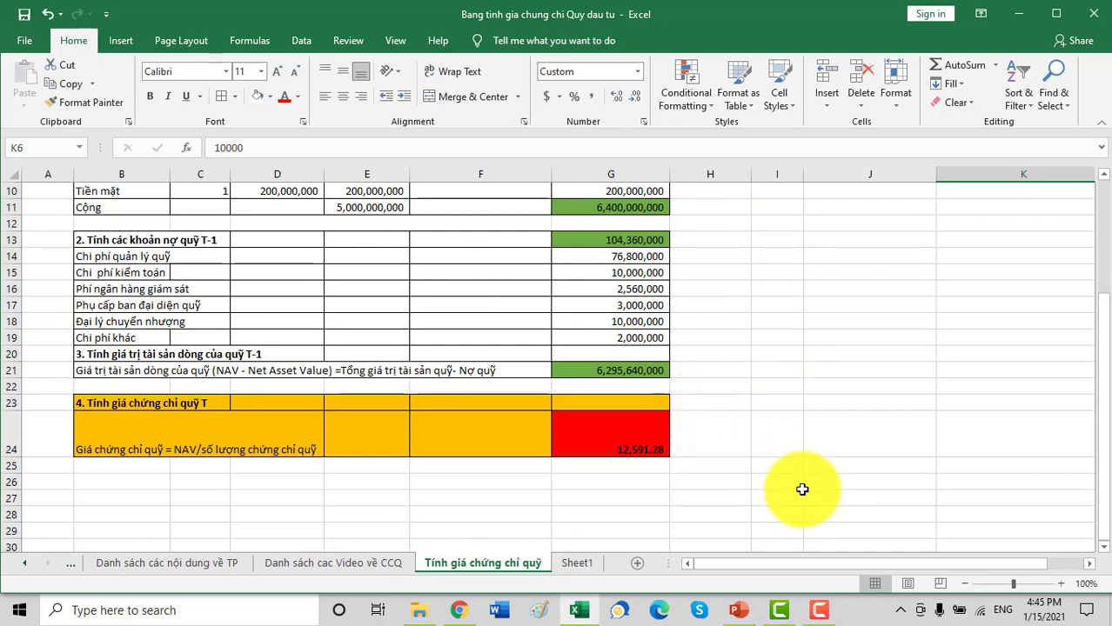
{"action": "scroll", "coordinate": [738, 428], "scroll_direction": "up", "scroll_amount": 1}
{"action": "scroll", "coordinate": [738, 428], "scroll_direction": "up", "scroll_amount": 1}
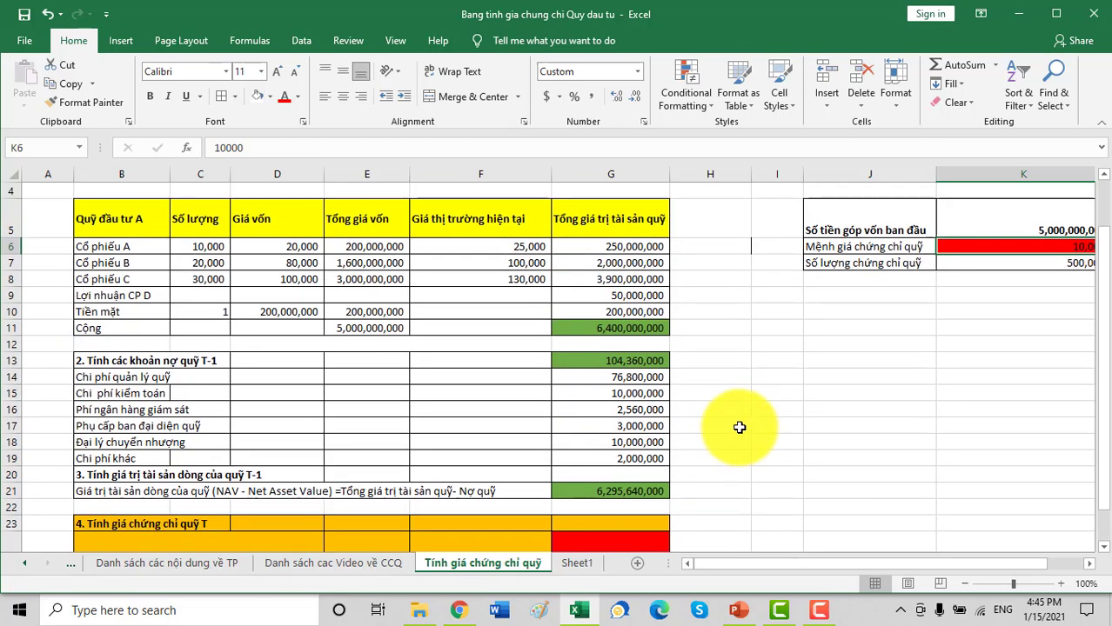
{"action": "scroll", "coordinate": [739, 427], "scroll_direction": "up", "scroll_amount": 1}
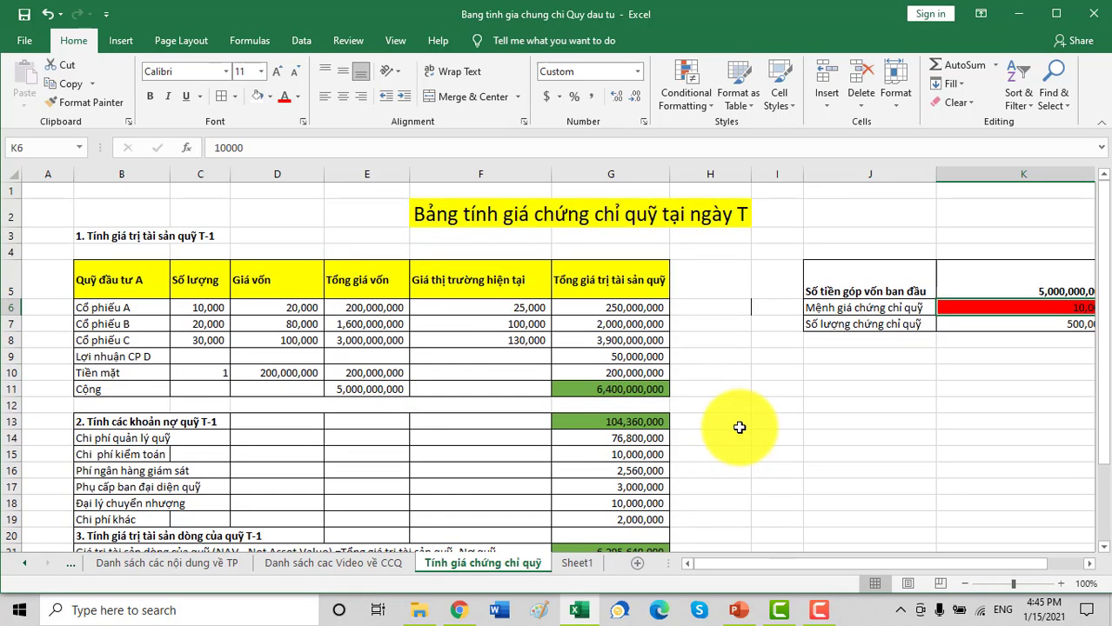